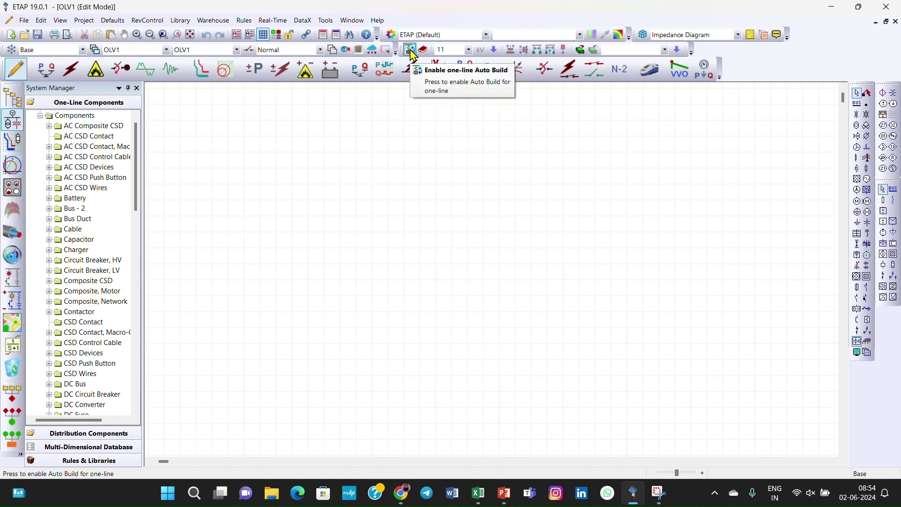
Step: With Auto Build on, stack power grid U2, Bus3, transformer T2, Bus4 and lumped load Lump2 vertically
click(411, 50)
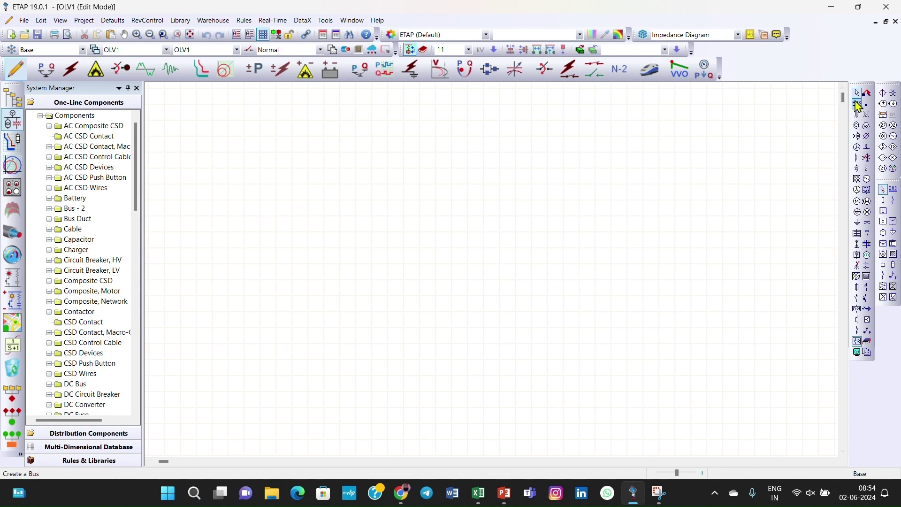
click(857, 180)
click(496, 112)
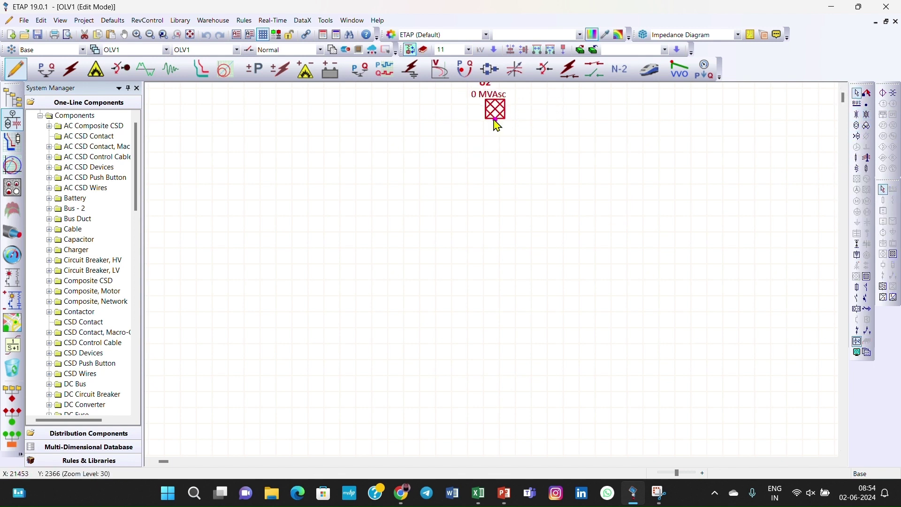
click(857, 103)
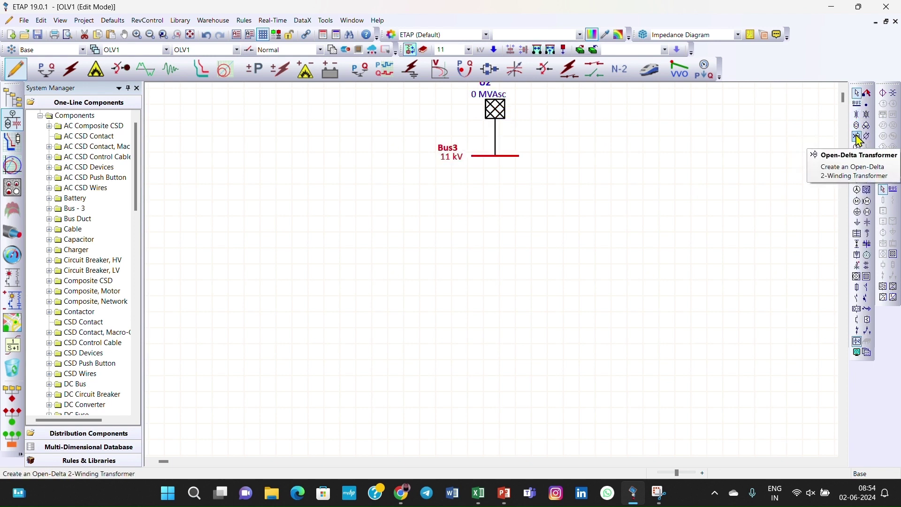
click(857, 125)
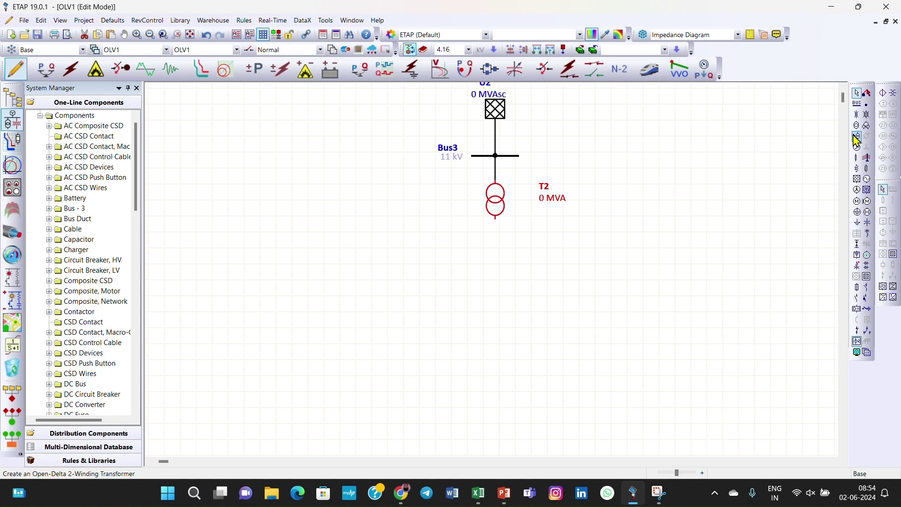
click(859, 106)
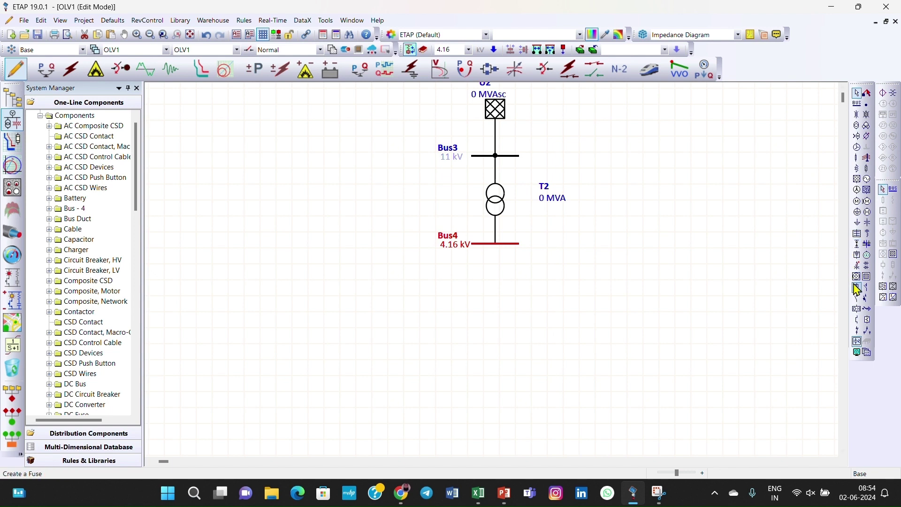
click(858, 213)
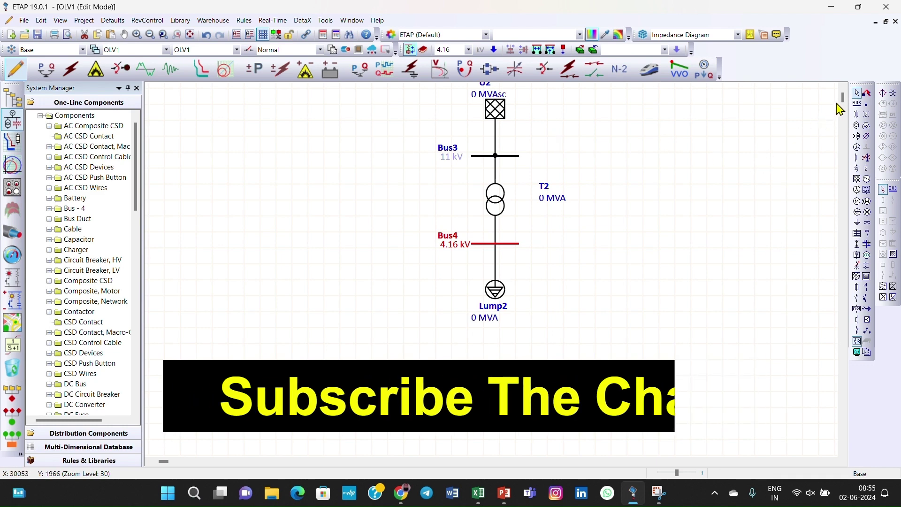
Step: Change power grid U2's rated voltage from 11 kV to 33 kV, dismissing the mismatch warning
drag(844, 102, 845, 99)
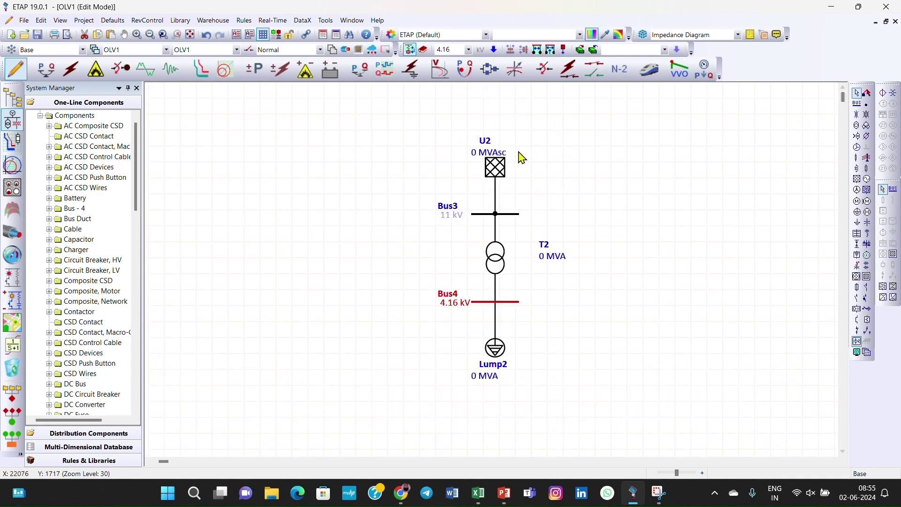
double_click(496, 173)
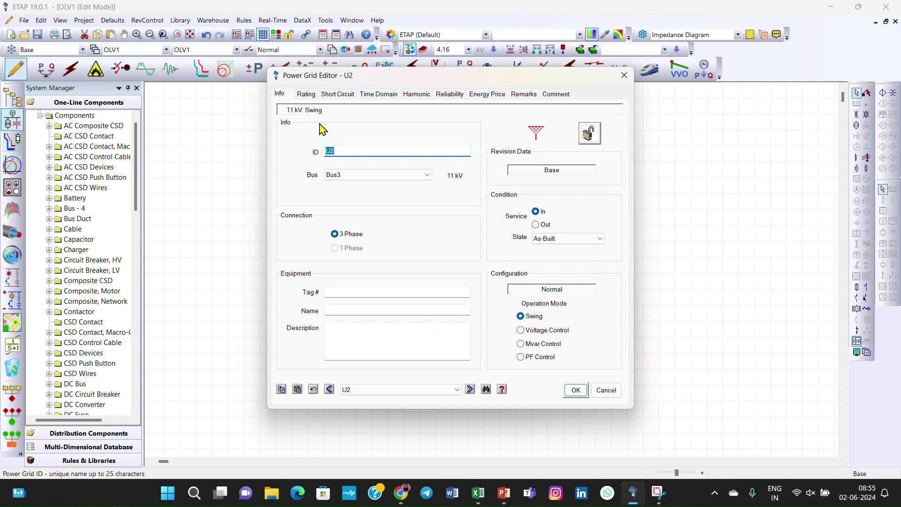
click(303, 96)
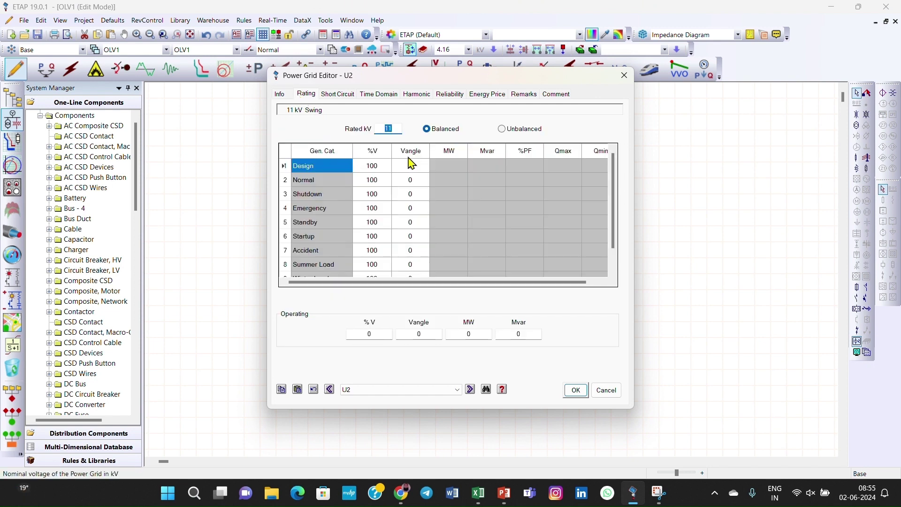
click(395, 128)
drag(395, 128, 361, 125)
text(33)
key(Tab)
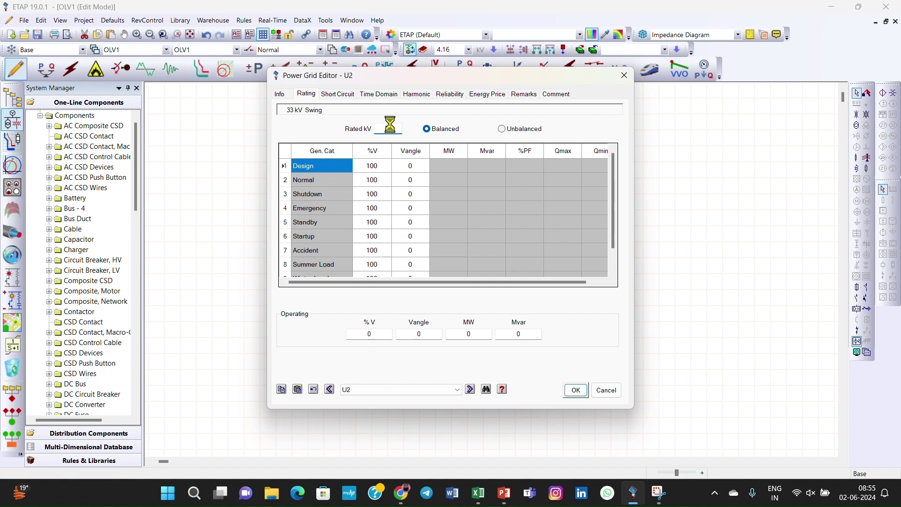
click(544, 268)
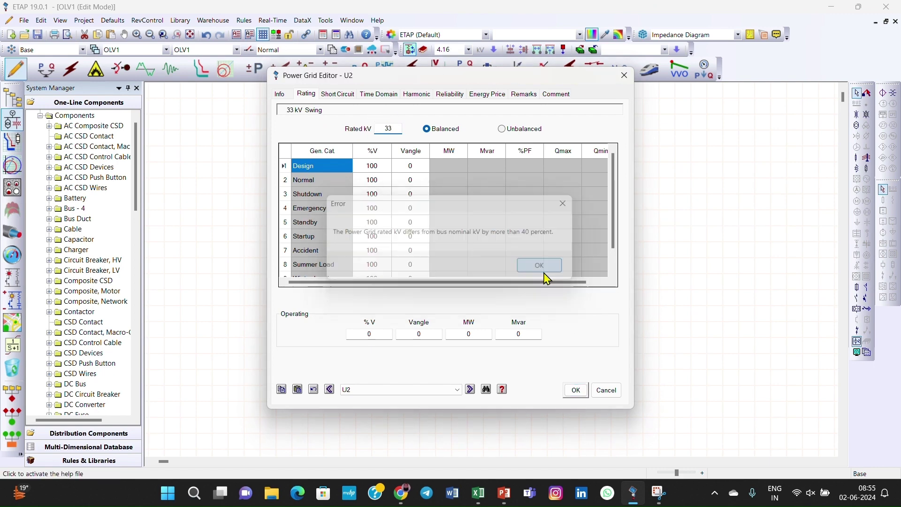
click(577, 391)
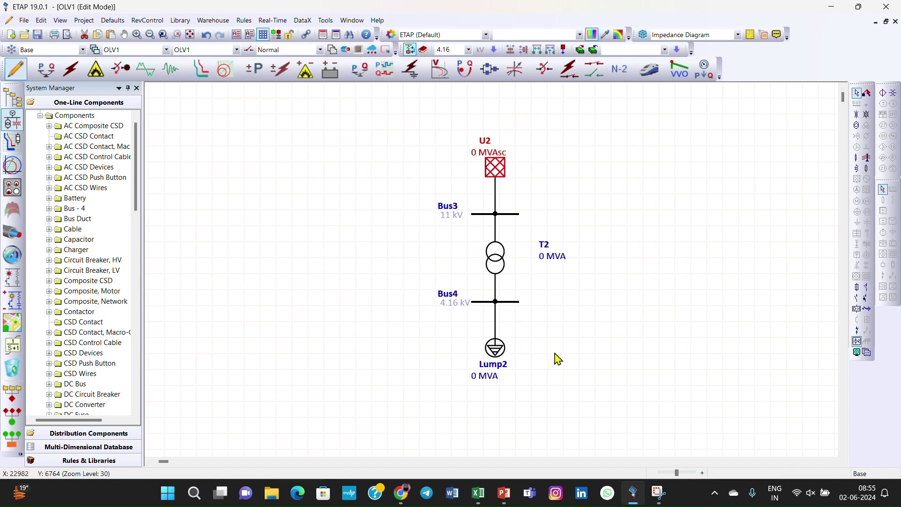
Step: Set Bus3's nominal voltage to 33 kV and confirm U2's rating reads 33 kV
double_click(483, 215)
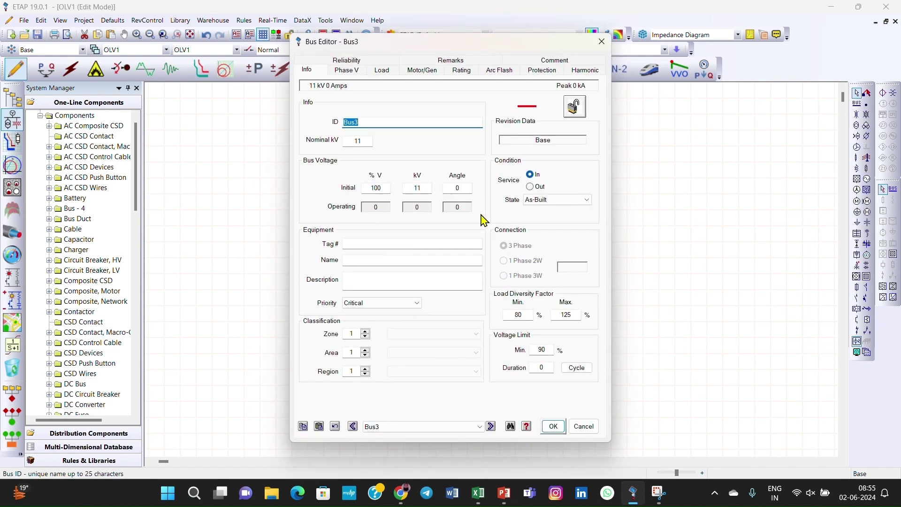
double_click(361, 141)
text(33)
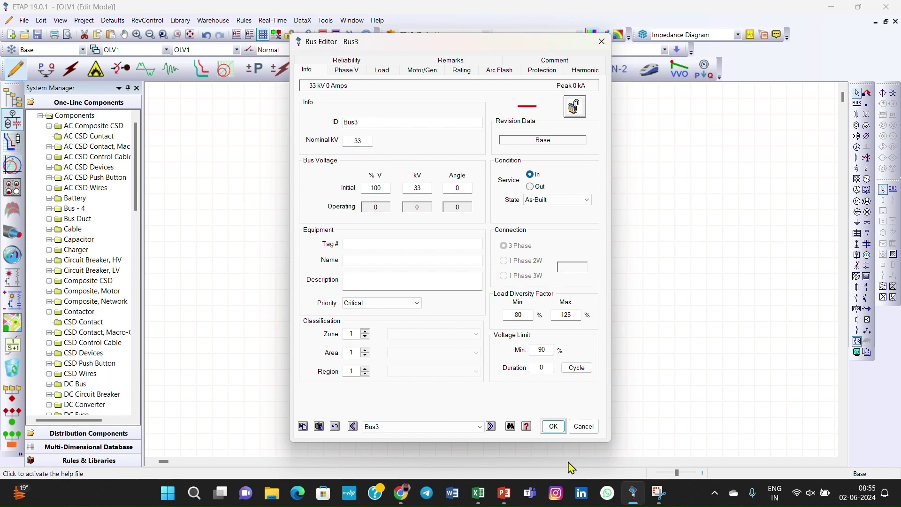
click(554, 427)
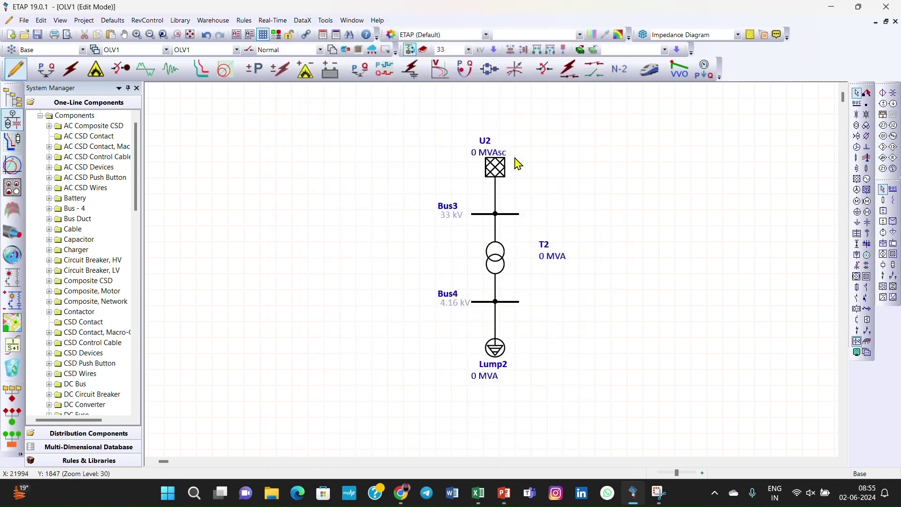
double_click(500, 170)
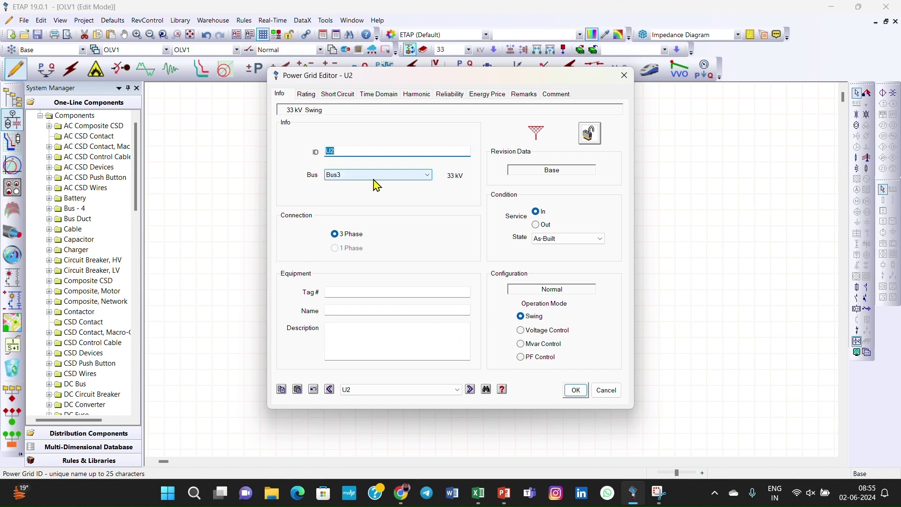
click(306, 95)
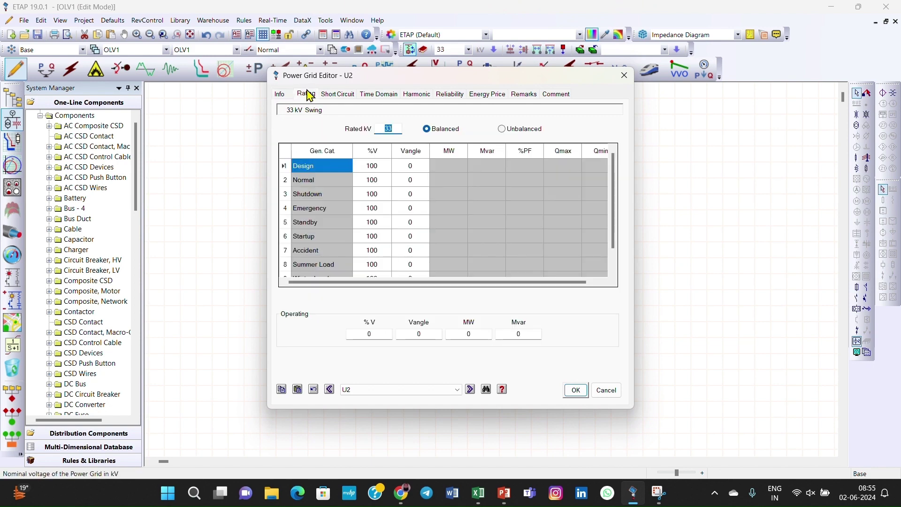
click(576, 391)
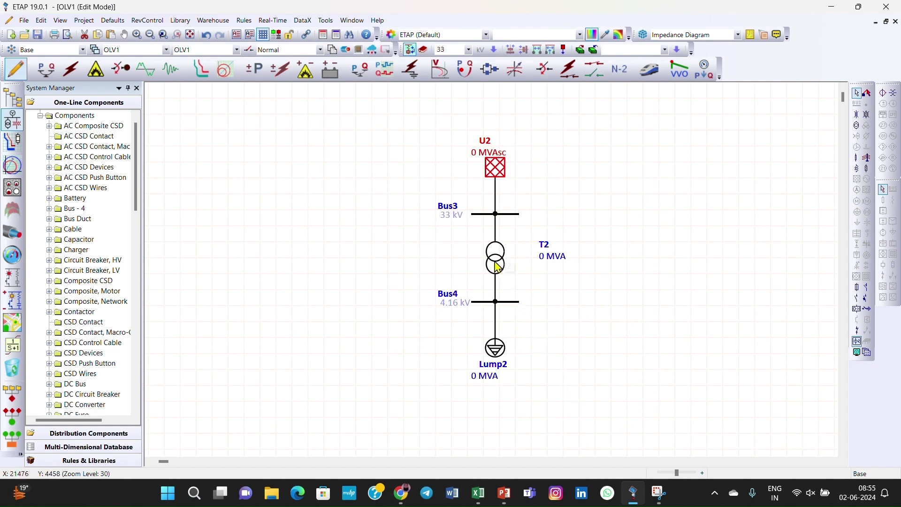
Step: Rate transformer T2 at 33 kV primary, 11.55 kV secondary and 15 MVA
double_click(499, 266)
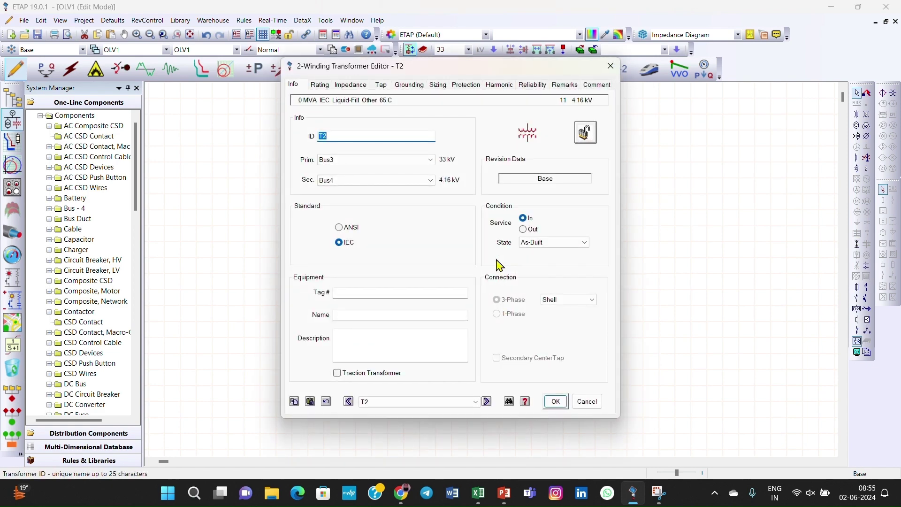
click(322, 86)
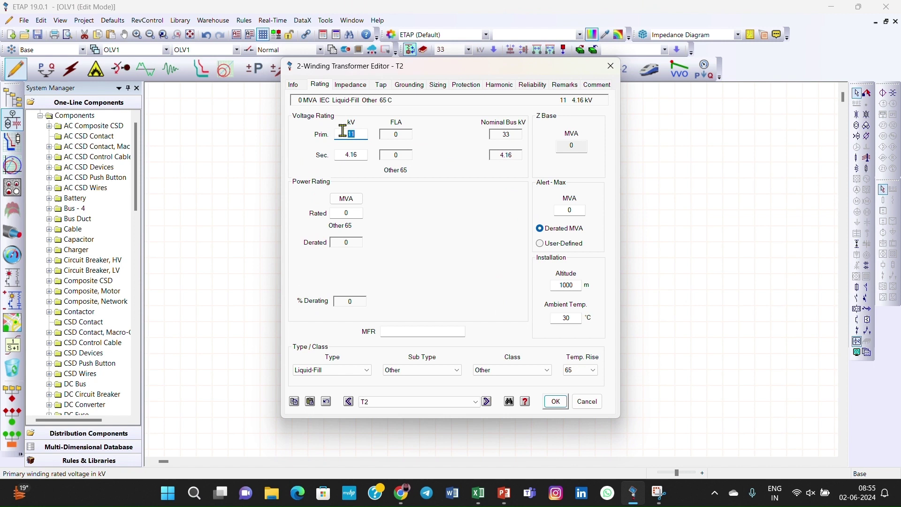
click(359, 135)
drag(360, 136, 331, 134)
text(33)
drag(364, 155, 329, 156)
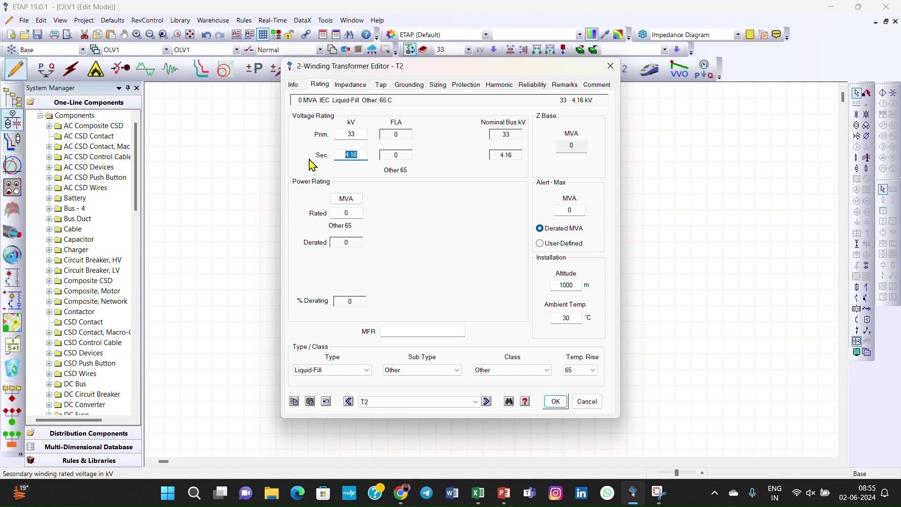
text(11.55)
click(352, 214)
text(15)
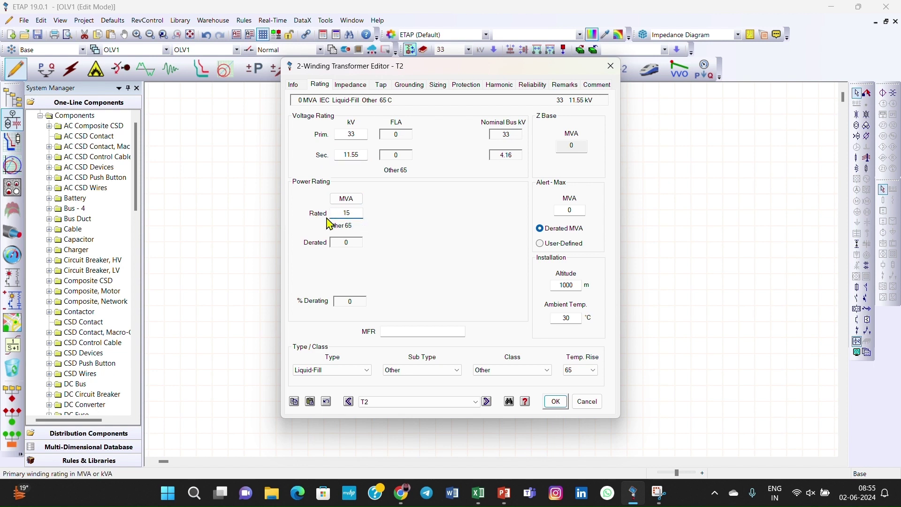
key(Tab)
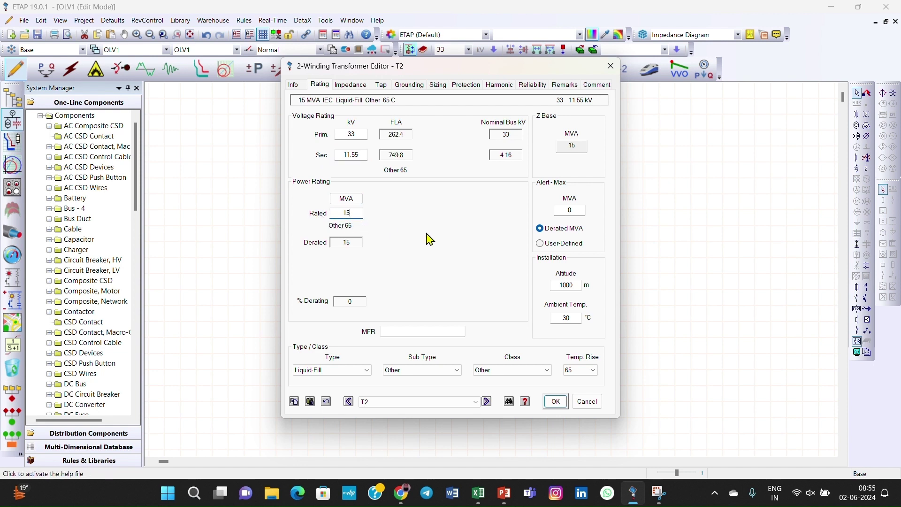
Step: Give T2 a 10 %Z impedance with typical X/R values, then apply
click(356, 85)
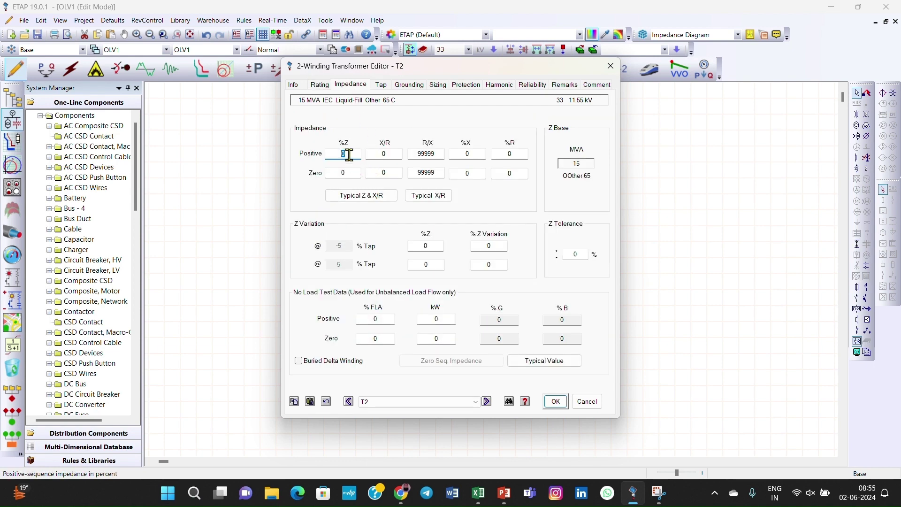
text(10)
click(436, 199)
click(438, 203)
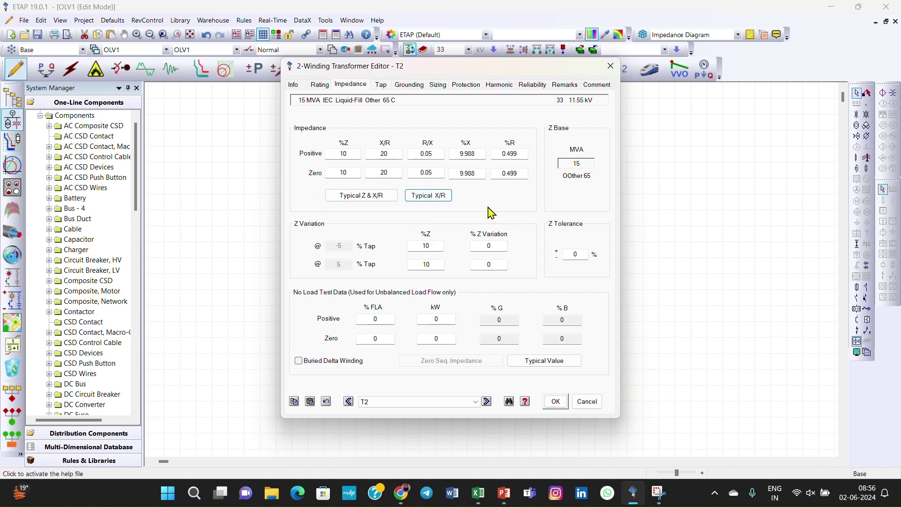
click(556, 402)
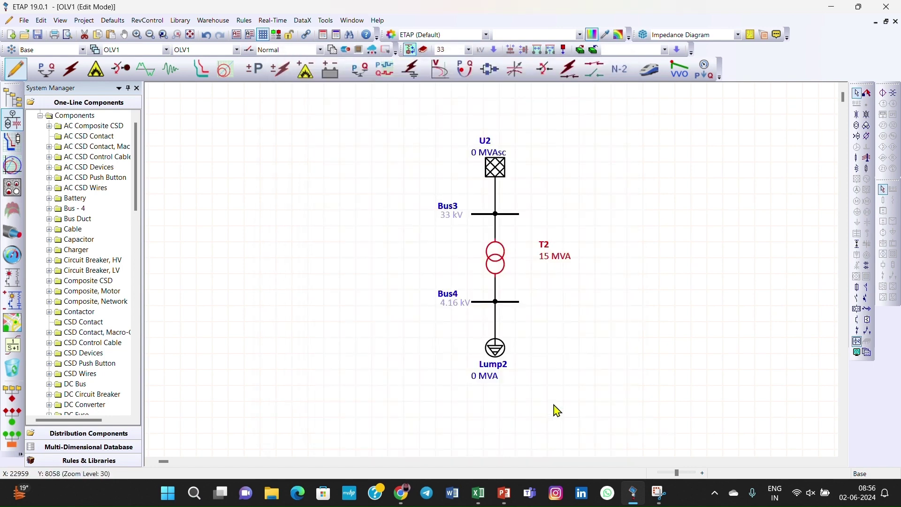
Step: Change Bus4's nominal voltage from 4.16 kV to 11 kV
click(486, 302)
double_click(487, 306)
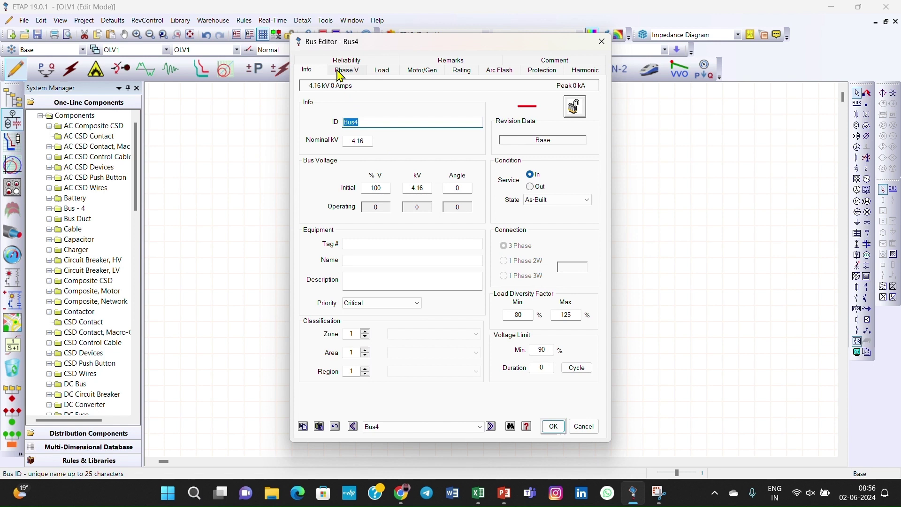
click(365, 140)
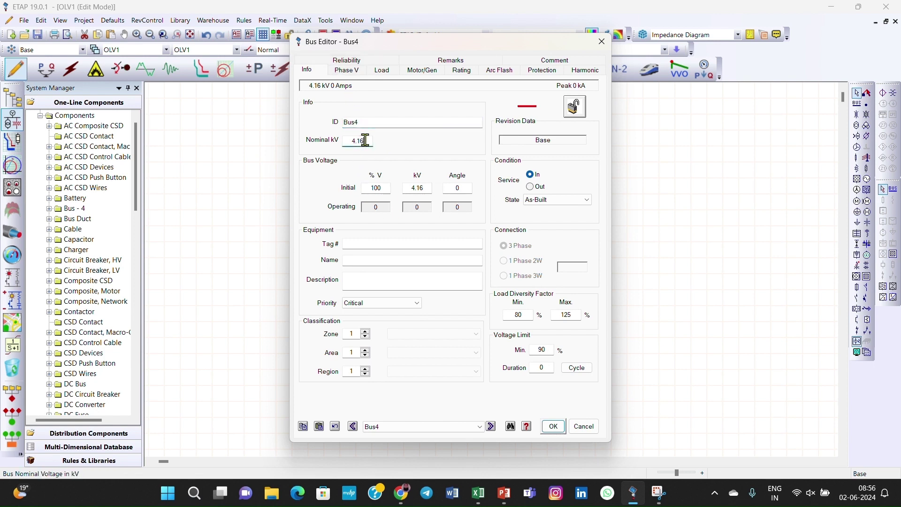
drag(365, 140, 330, 143)
text(11)
click(445, 138)
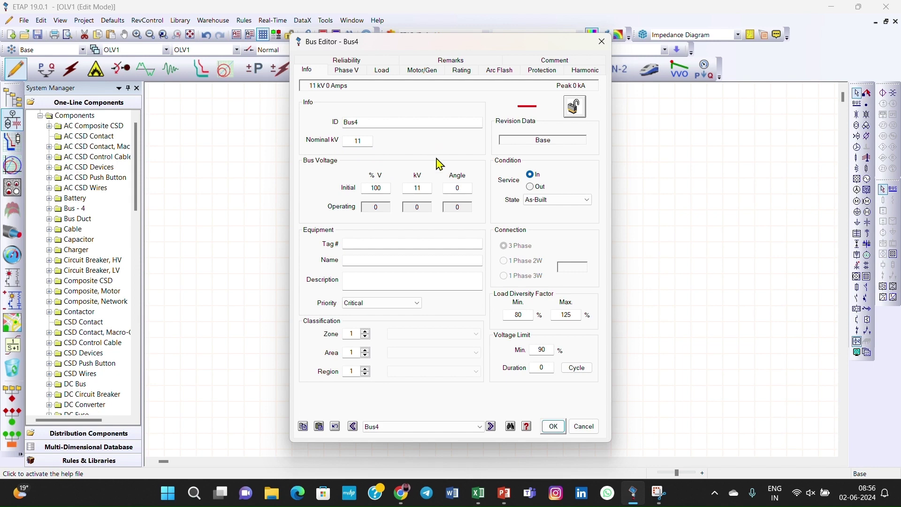
click(554, 428)
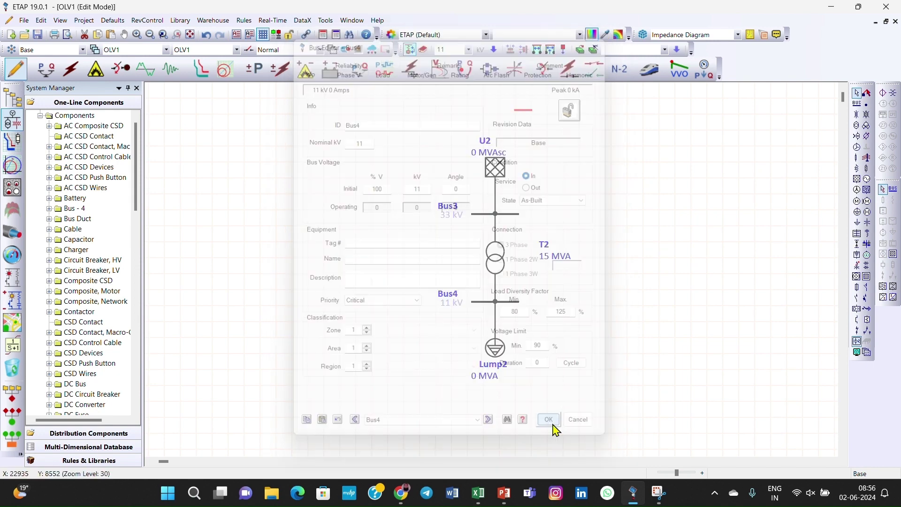
Step: Set Lump2's nameplate to 11 kV rated voltage, 12 MVA and 80 % power factor
double_click(494, 359)
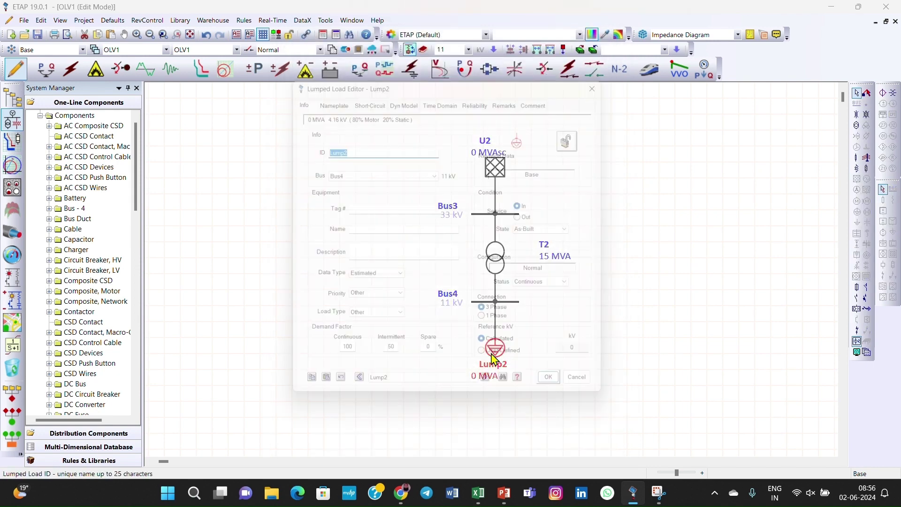
click(334, 94)
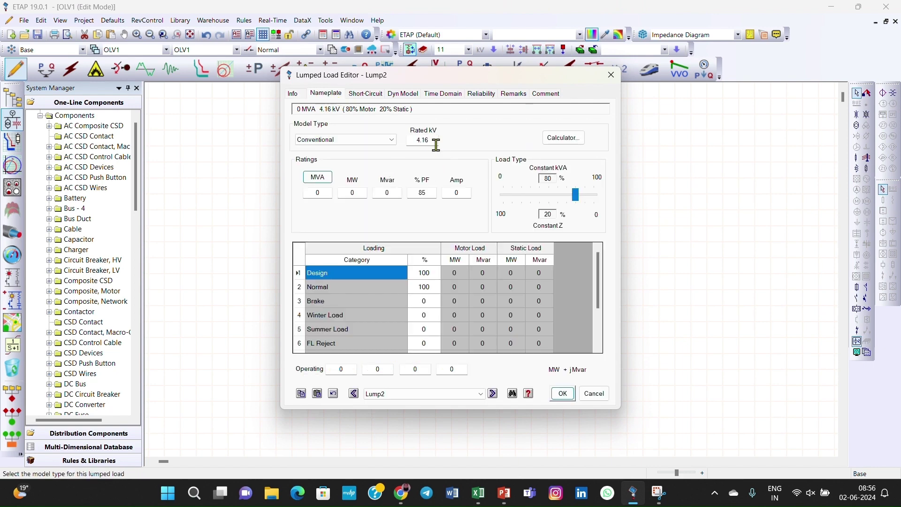
double_click(434, 140)
text(11)
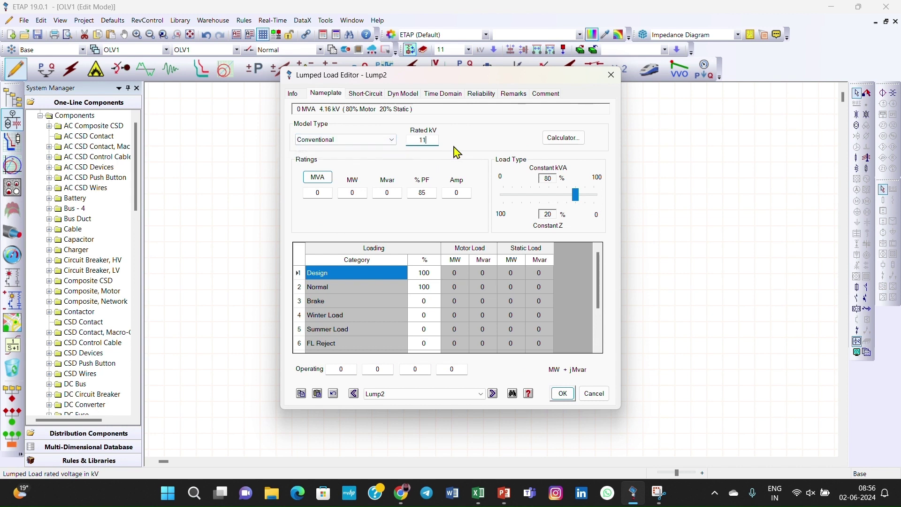
key(Tab)
click(324, 193)
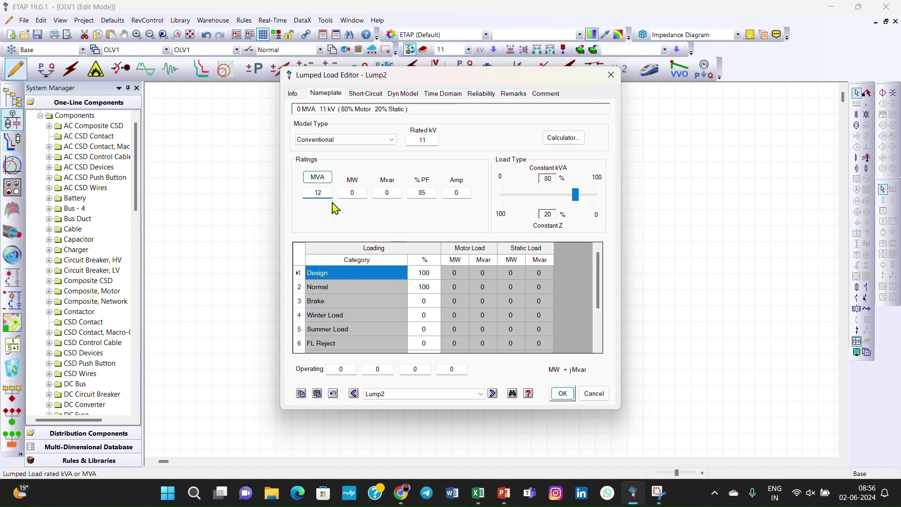
click(431, 194)
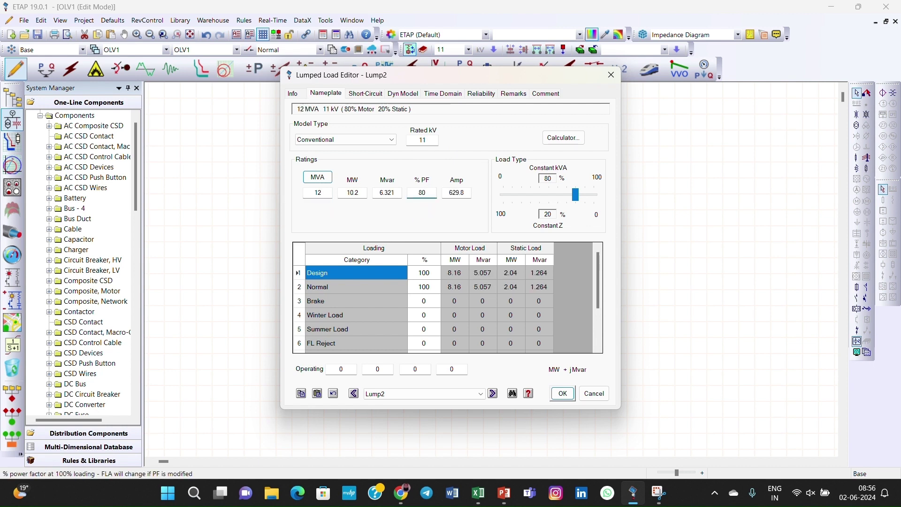
text(80)
key(Tab)
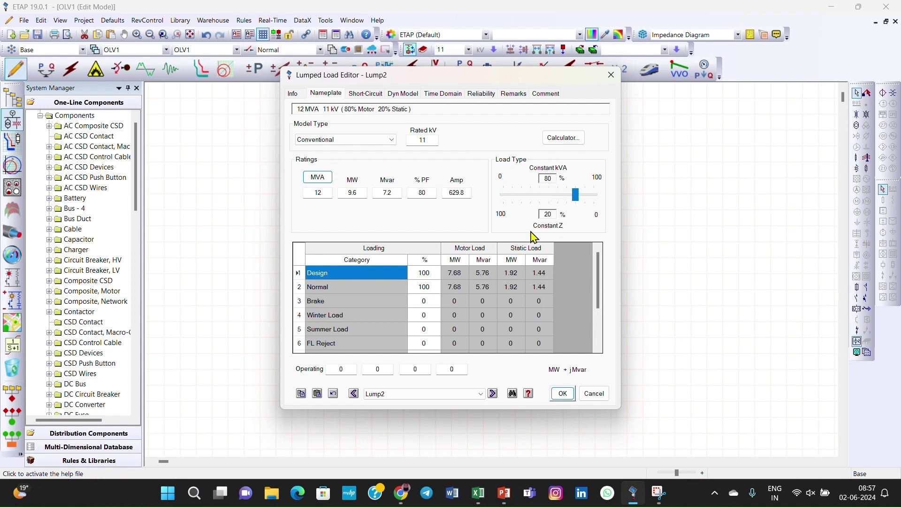
click(563, 393)
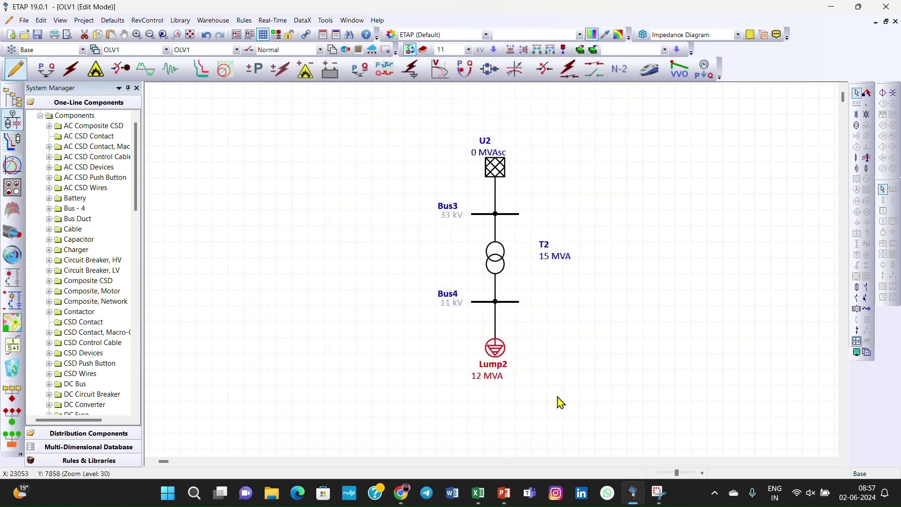
Step: Run load flow and place the 99.11 % label beside Bus4 and the 100 % label near Bus3
click(531, 406)
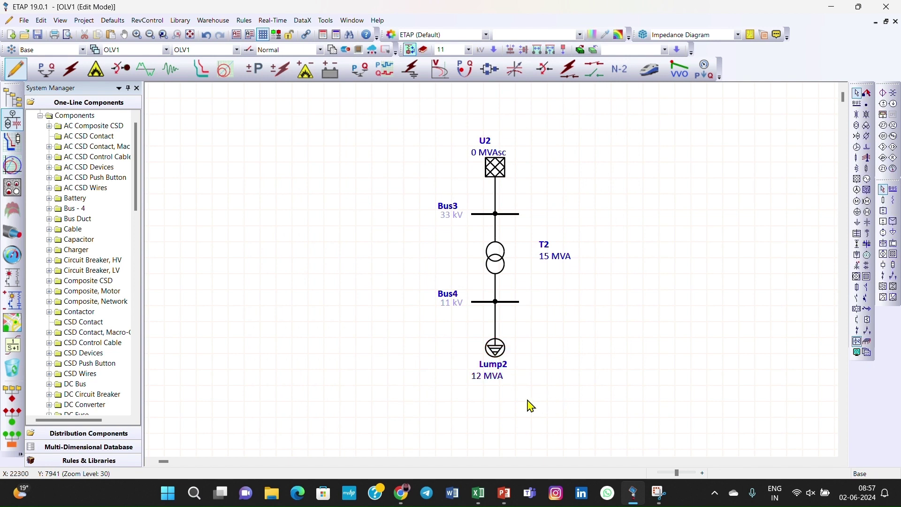
click(45, 74)
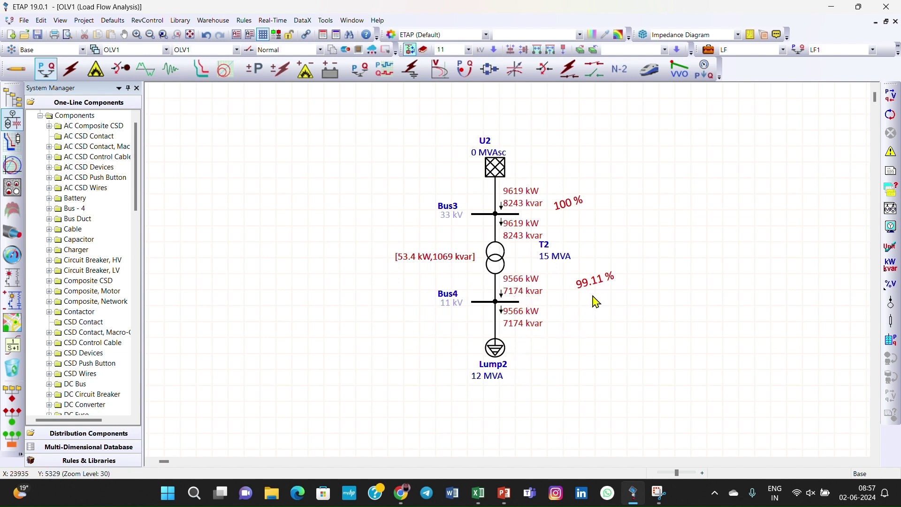
drag(594, 284, 560, 300)
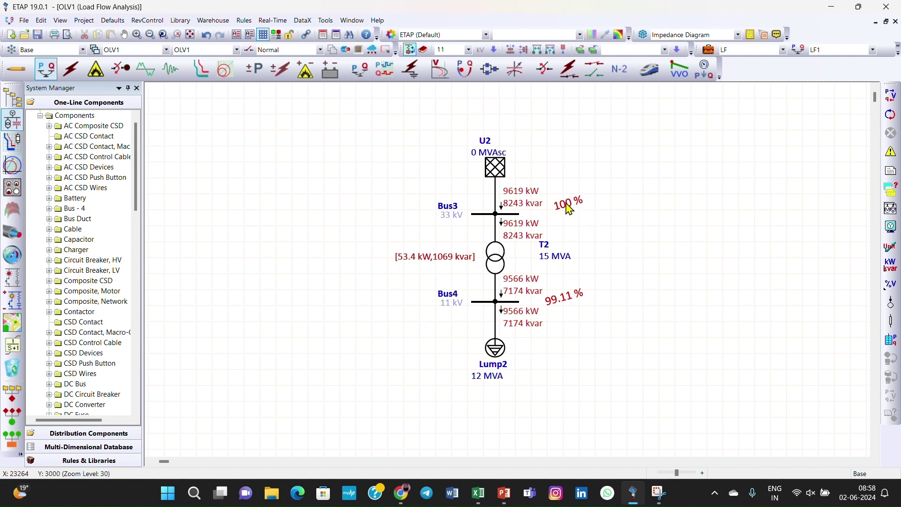
drag(570, 208, 553, 215)
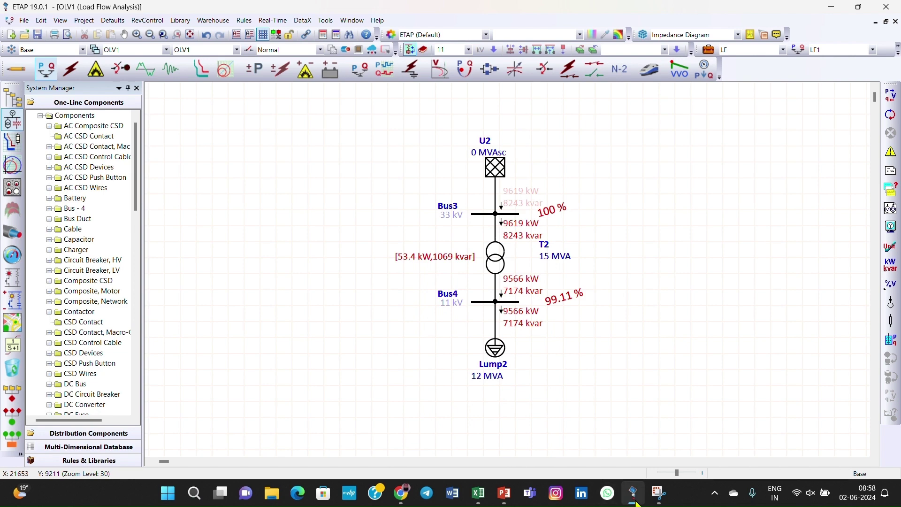
click(506, 493)
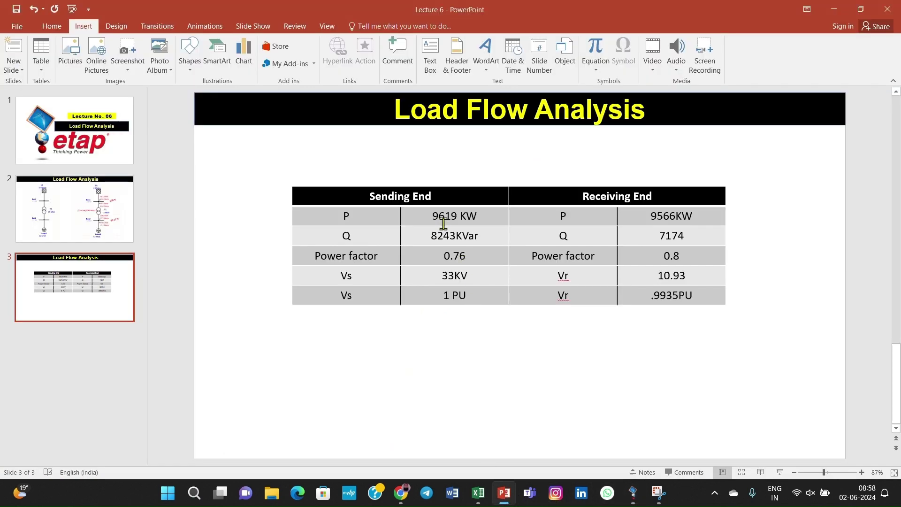
click(505, 494)
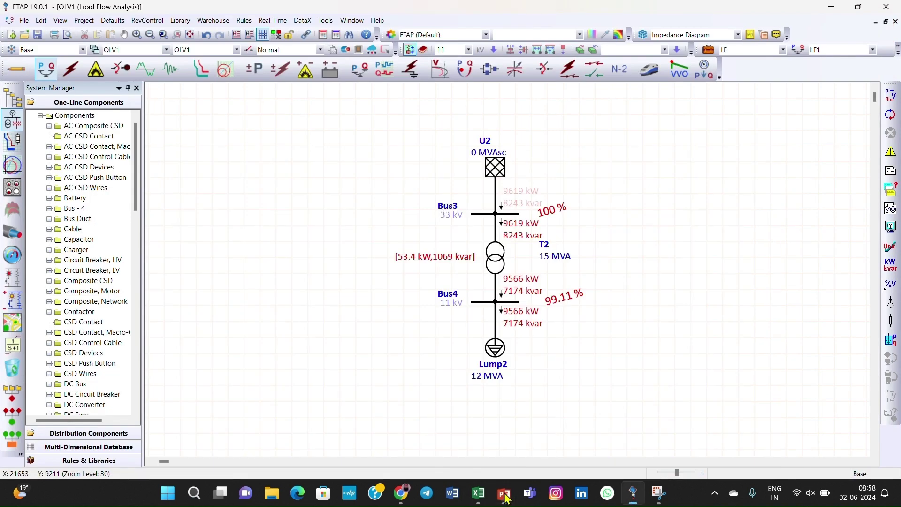
click(505, 495)
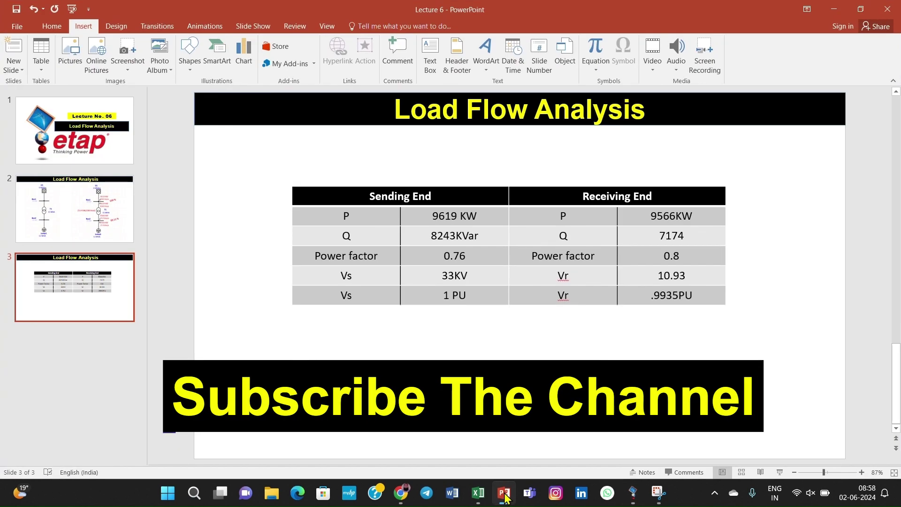
click(505, 494)
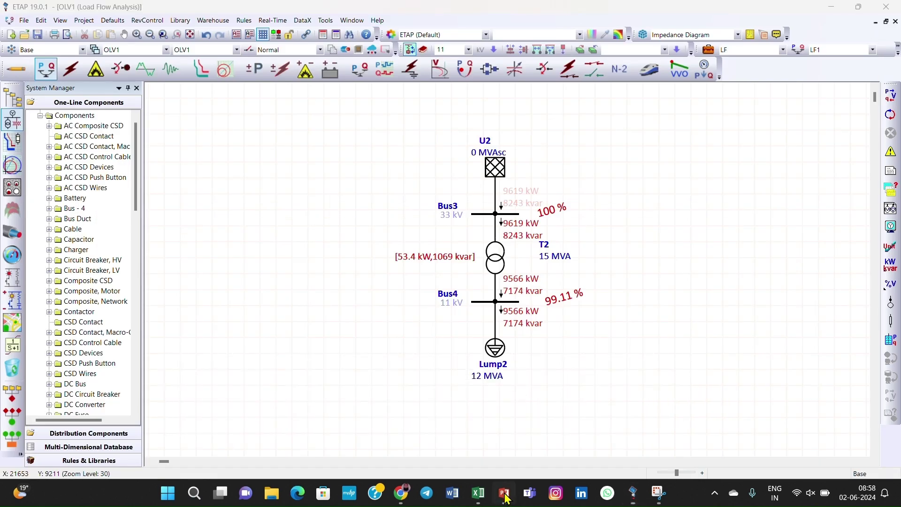
Step: Enable transformer kV annotation in the AC display options to show T2's 33/11.55 kV ratio
click(505, 495)
click(505, 494)
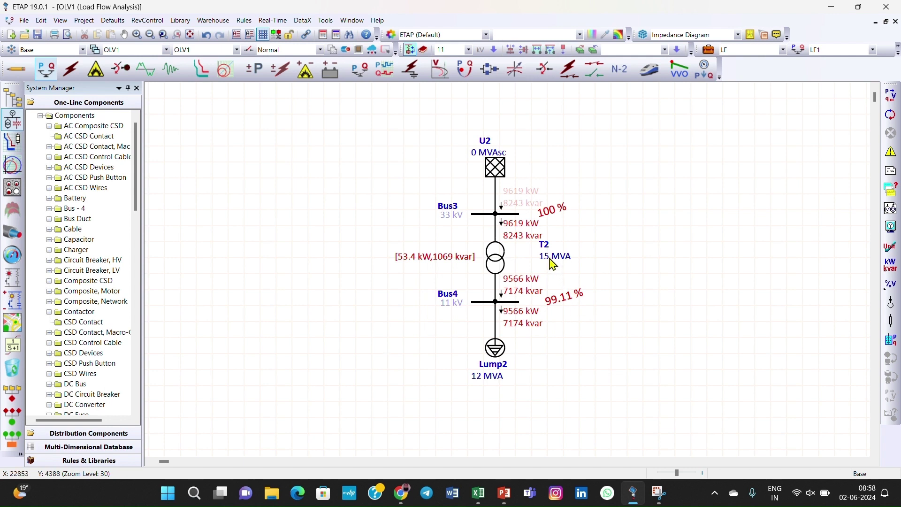
click(891, 230)
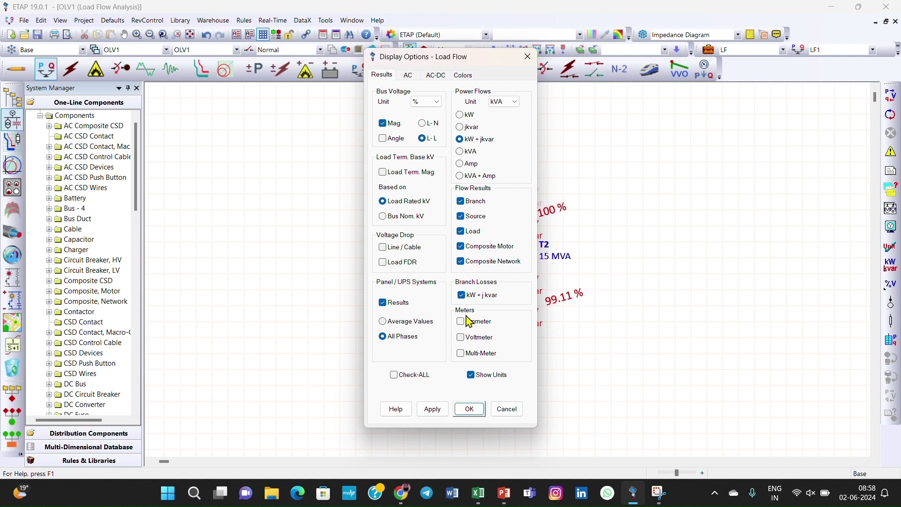
click(413, 82)
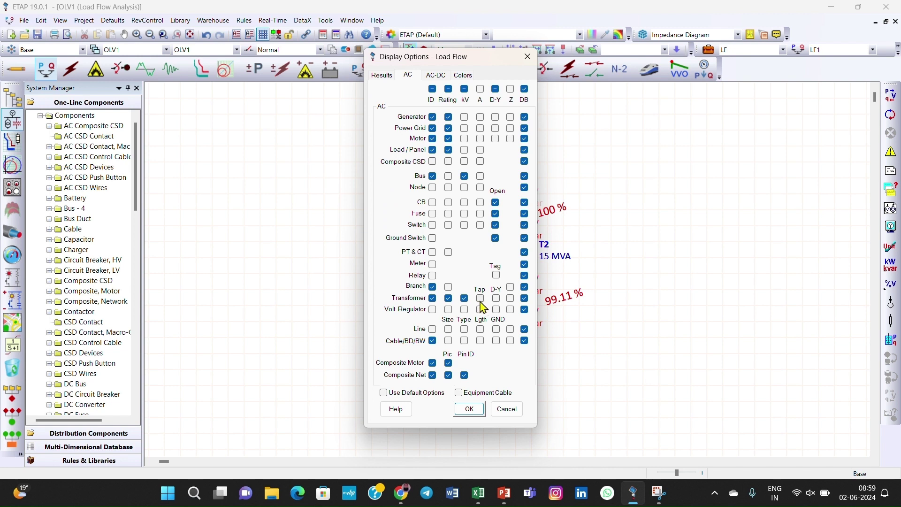
click(469, 412)
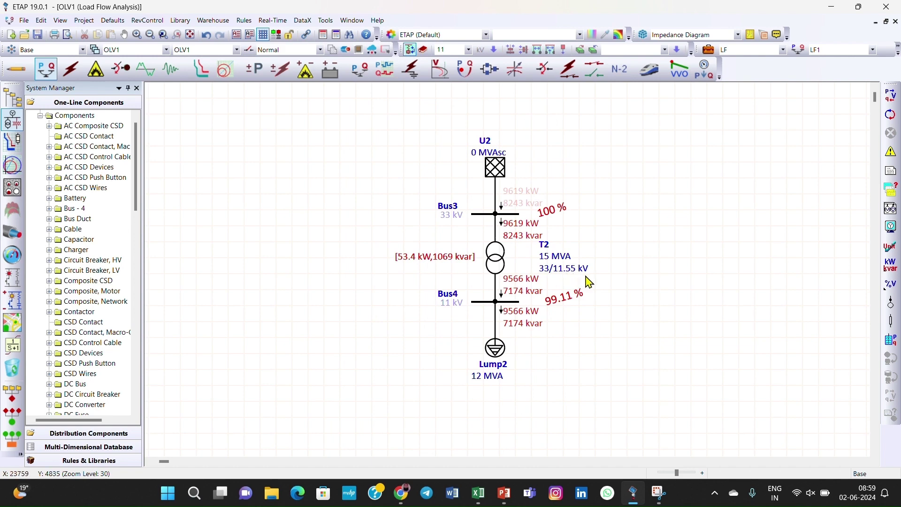
Step: Add transformer impedance to the AC annotations so T2 shows 10 %Z
click(891, 230)
click(411, 76)
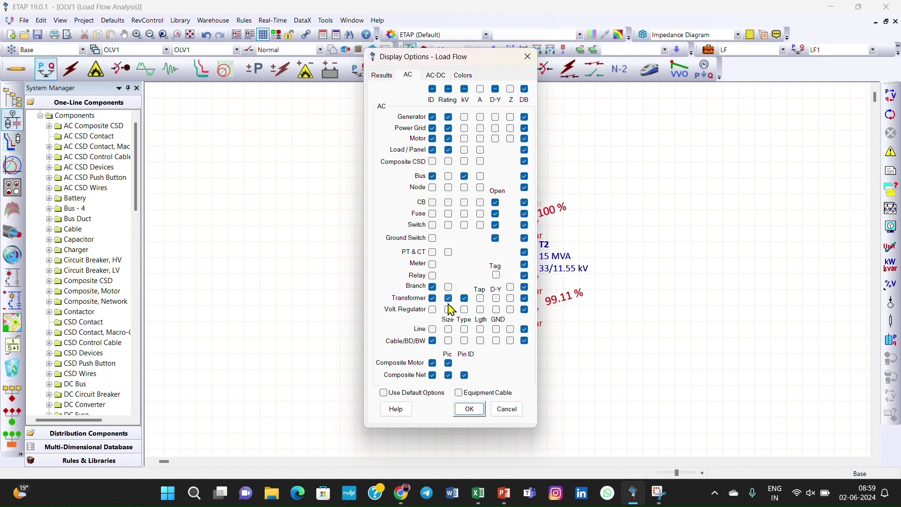
click(510, 299)
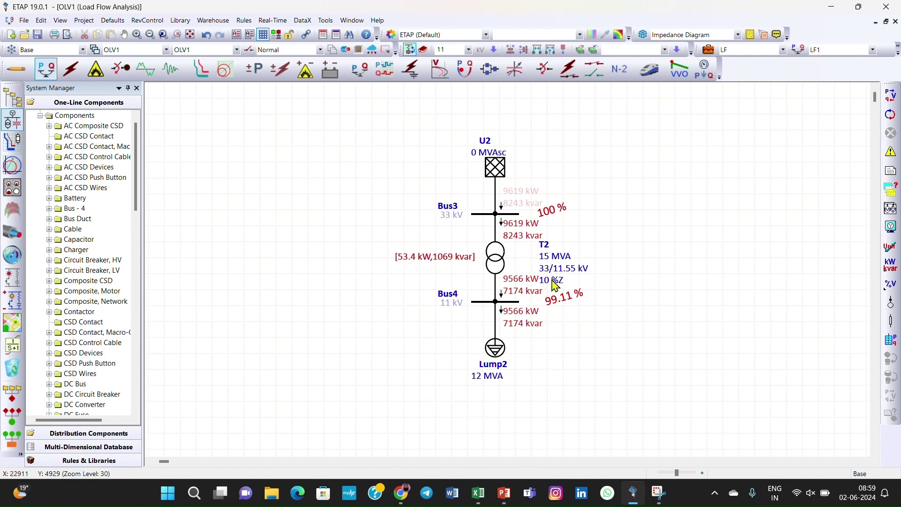
Step: Shift T2's rating labels right and nudge the 100 % label clear of Bus3's flows
mouse_move(562, 271)
mouse_down()
mouse_move(581, 270)
mouse_move(562, 271)
mouse_move(576, 243)
mouse_move(579, 267)
mouse_move(561, 277)
mouse_move(575, 272)
mouse_up()
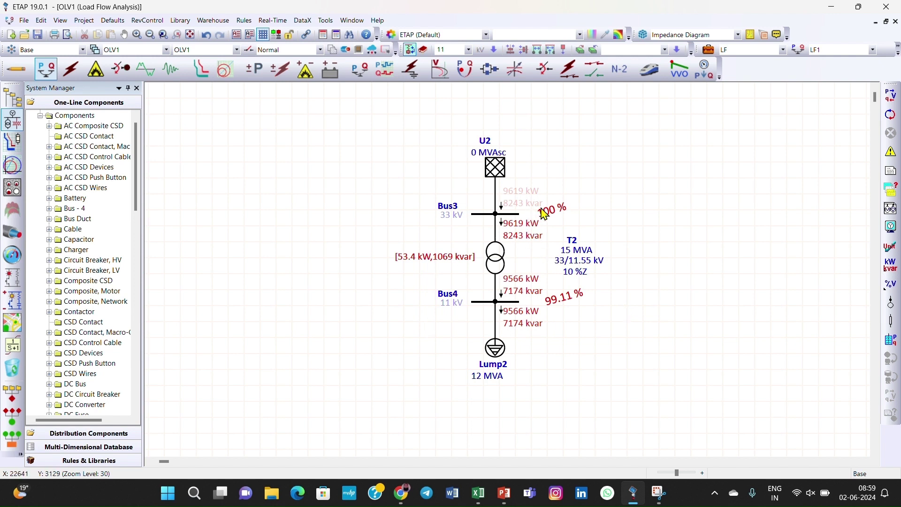
drag(544, 209, 556, 211)
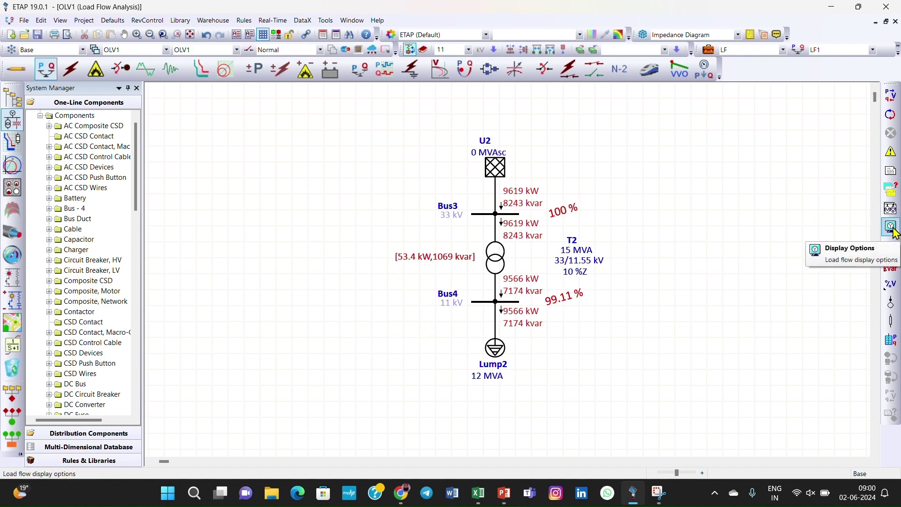
click(891, 228)
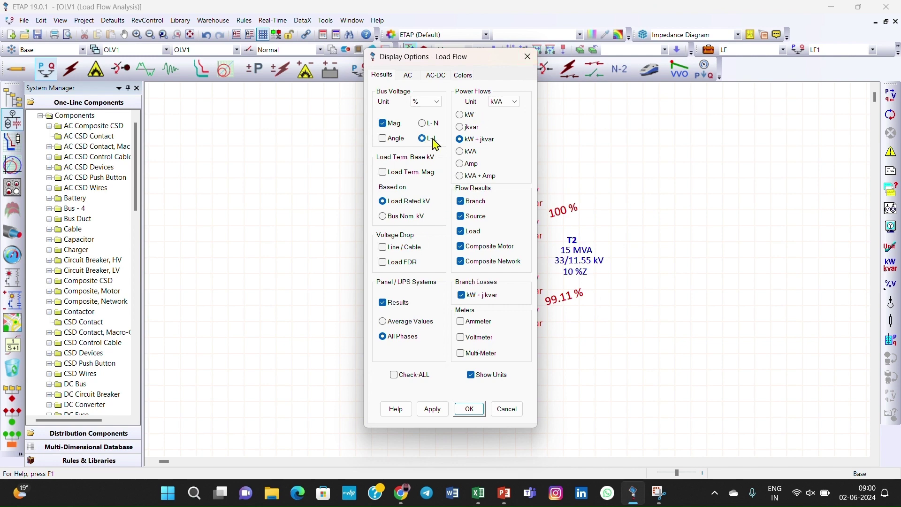
click(408, 76)
click(434, 76)
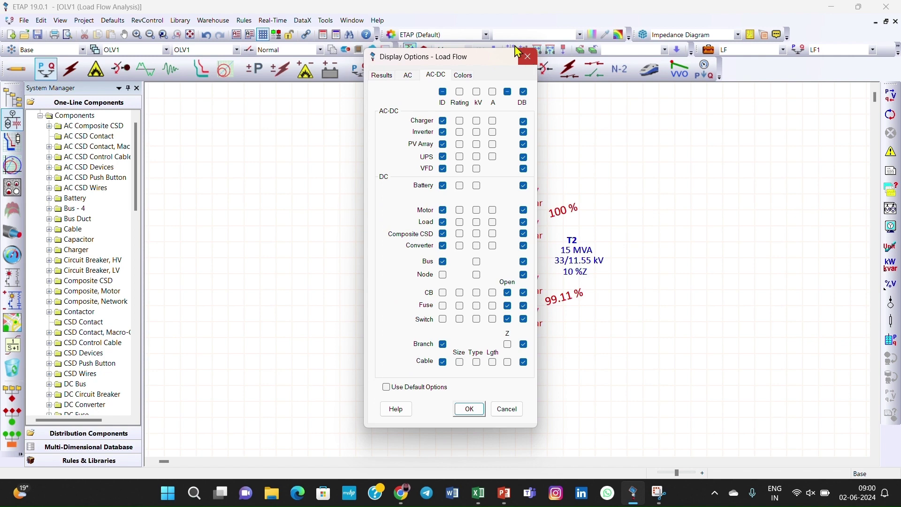
click(528, 57)
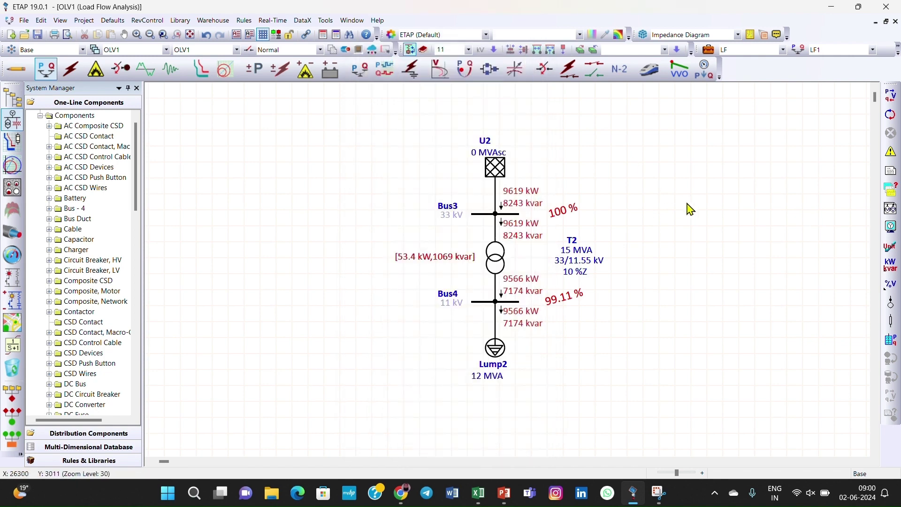